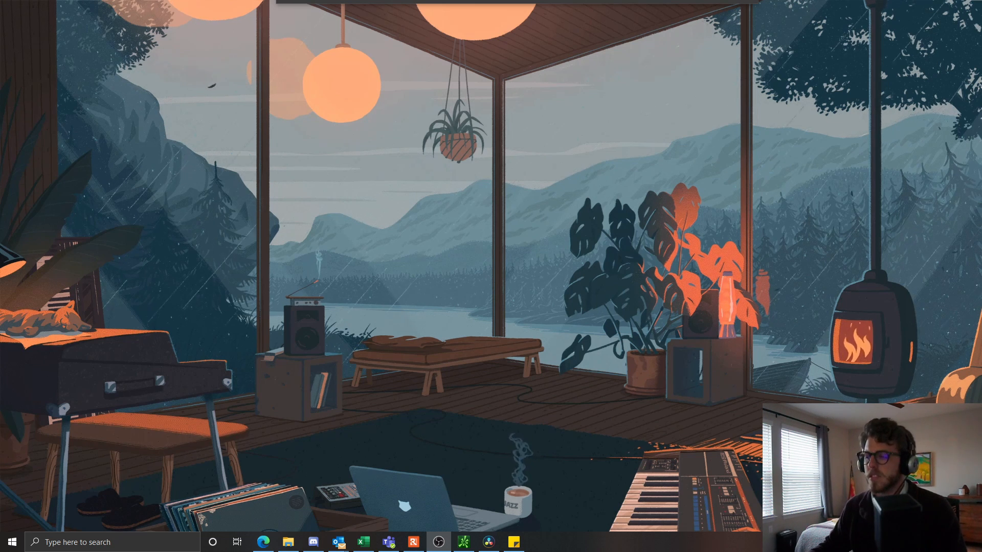
# - Search Windows for 'file' and launch FileZilla from the best match
pyautogui.click(168, 545)
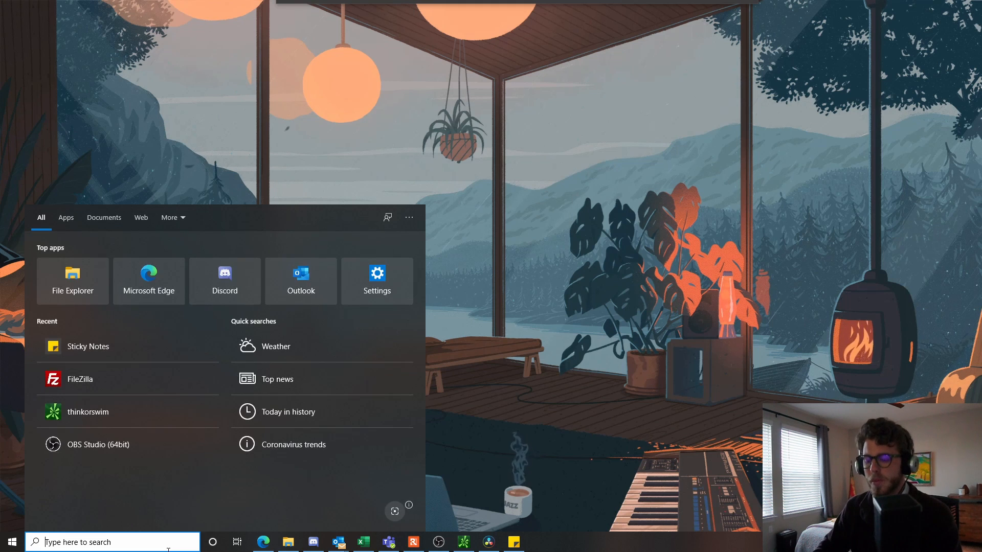
pyautogui.write('file')
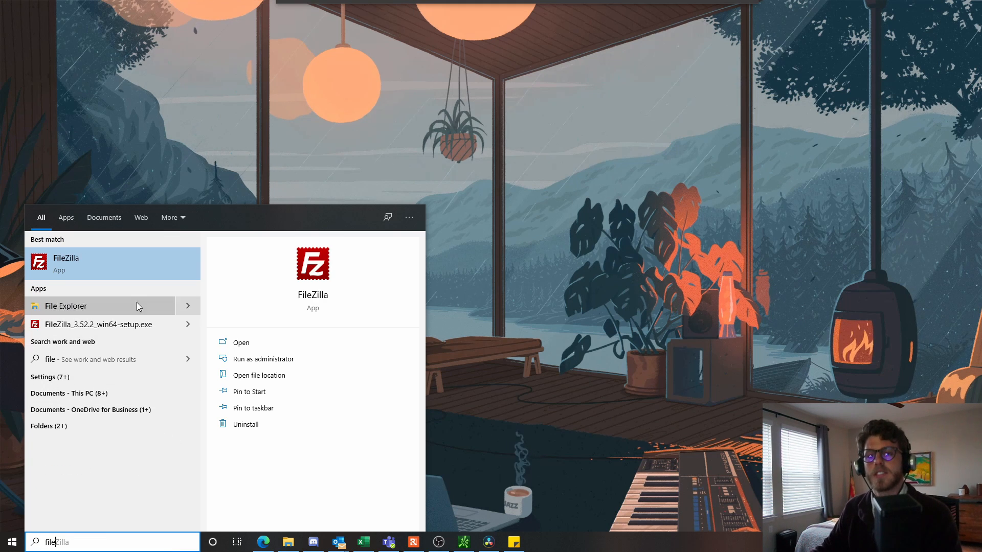
pyautogui.click(137, 258)
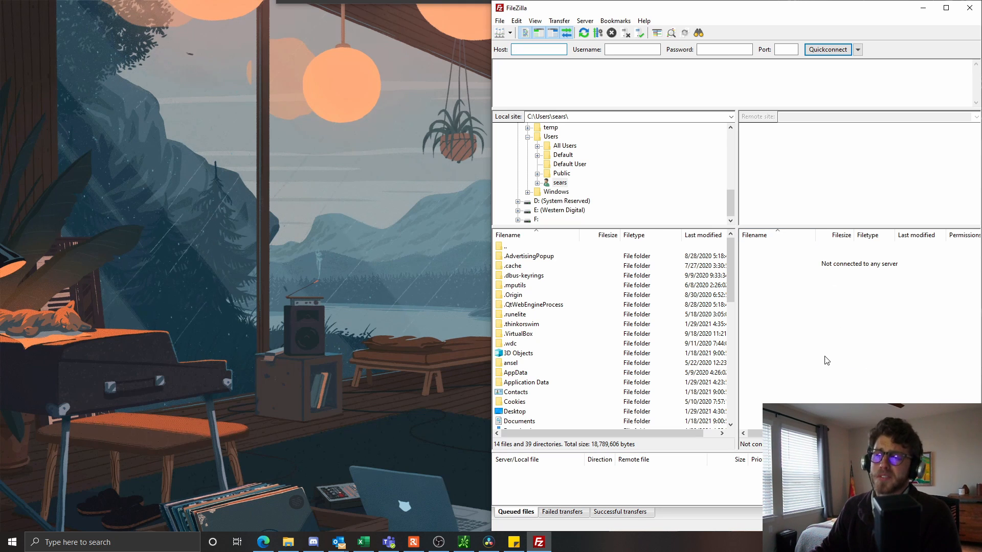
# - Add a new bookmark named 'Zonda FTP Data' and open its local-directory folder picker
pyautogui.click(619, 22)
pyautogui.click(631, 32)
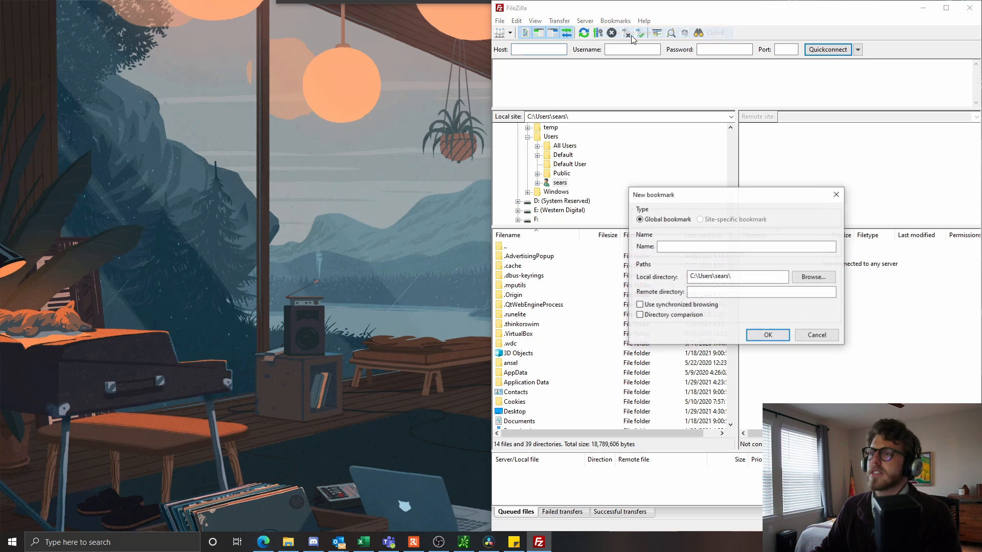
pyautogui.write('Z')
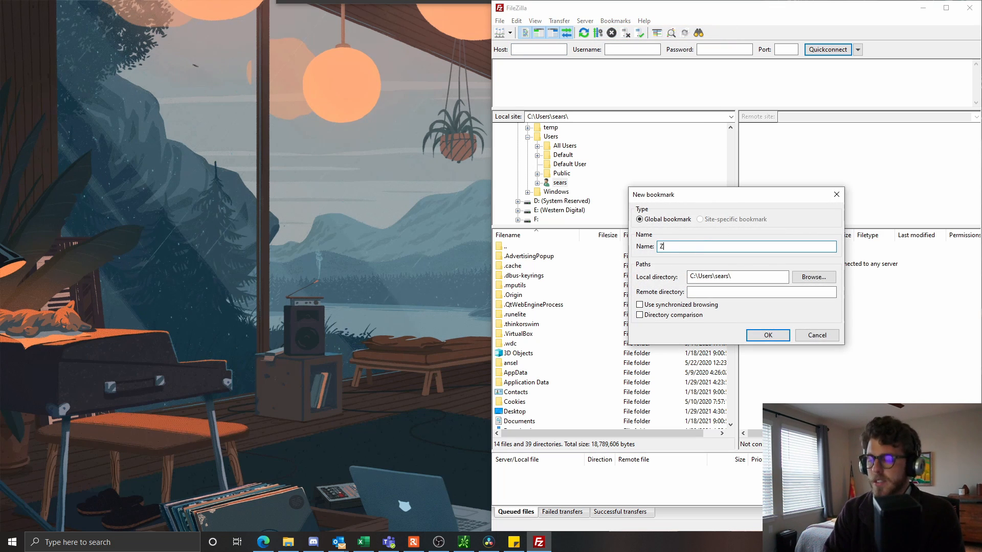
pyautogui.write('onda FTPO')
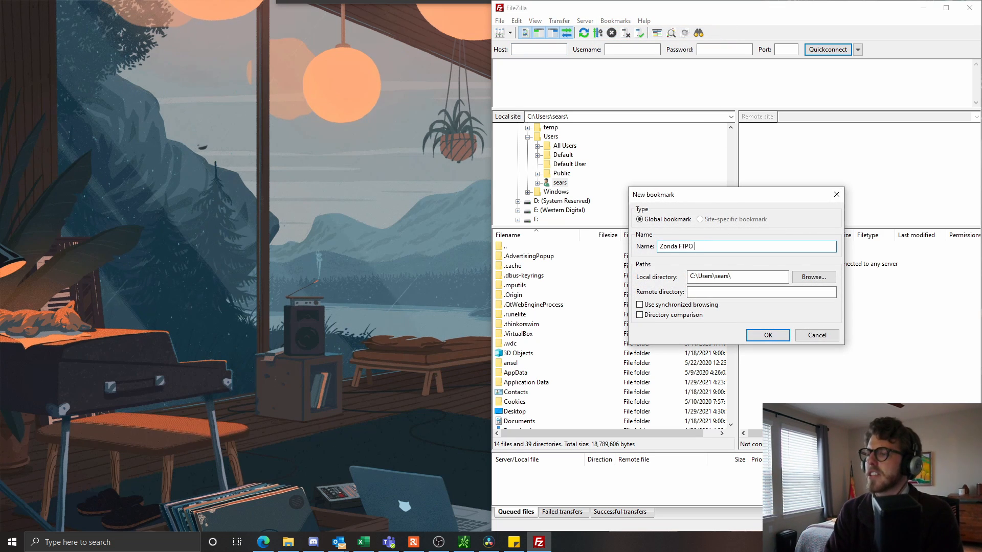
pyautogui.press('BackSpace')
pyautogui.write('Data')
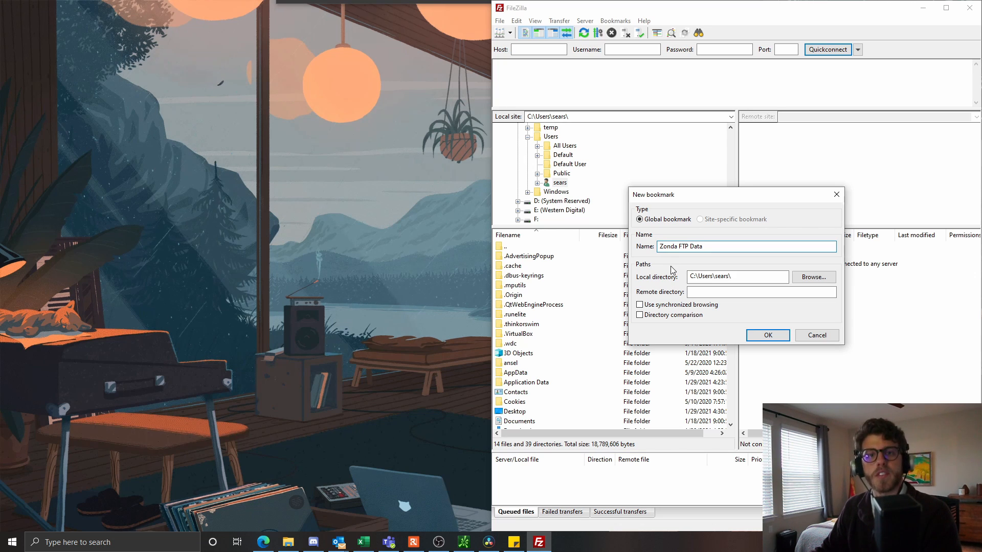
pyautogui.click(812, 279)
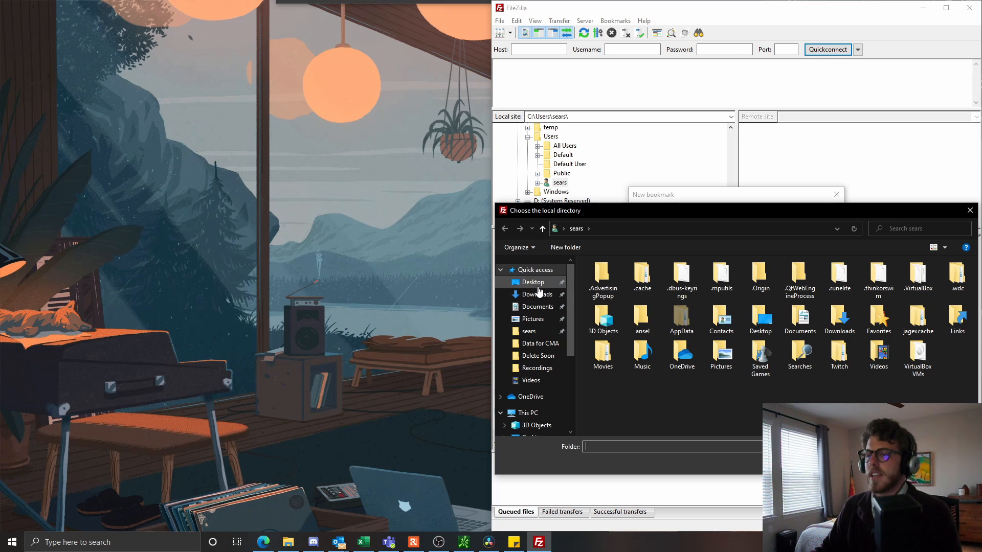
# - Navigate the folder picker to Desktop\Delete Soon
pyautogui.click(537, 286)
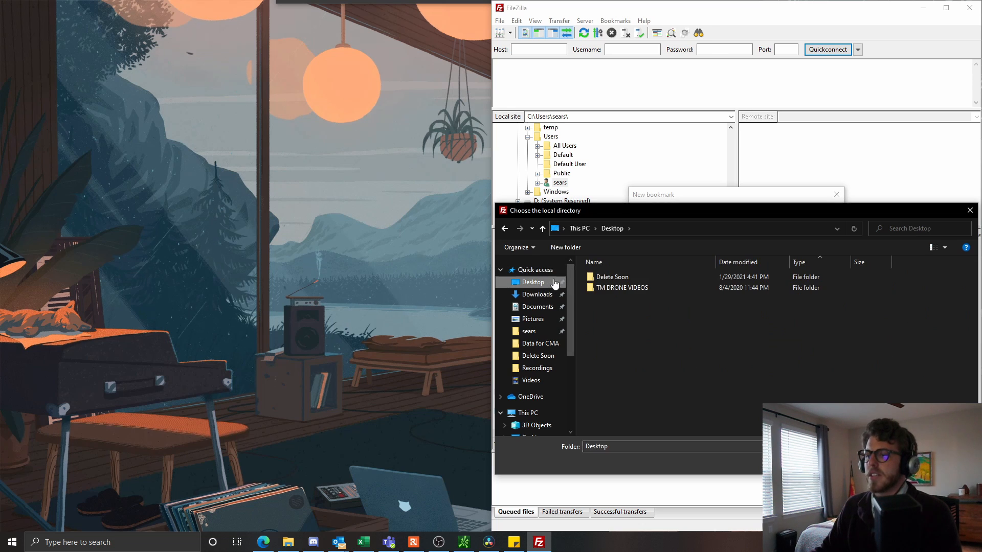
pyautogui.doubleClick(625, 281)
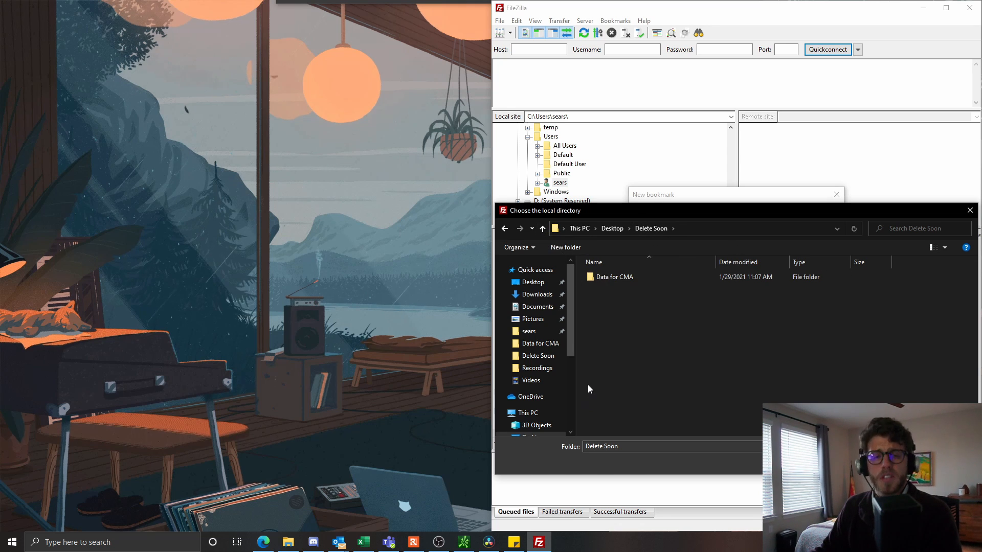
pyautogui.click(543, 298)
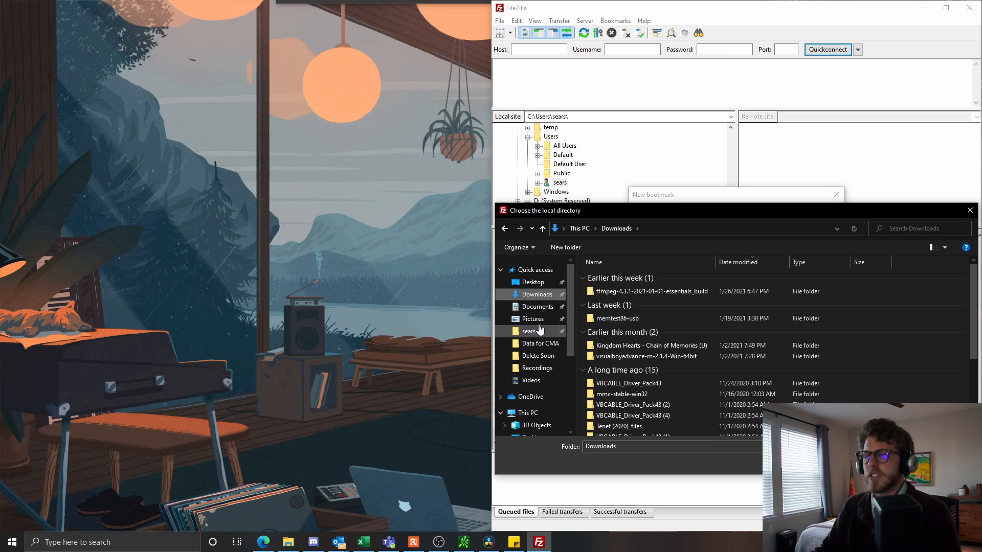
pyautogui.click(533, 282)
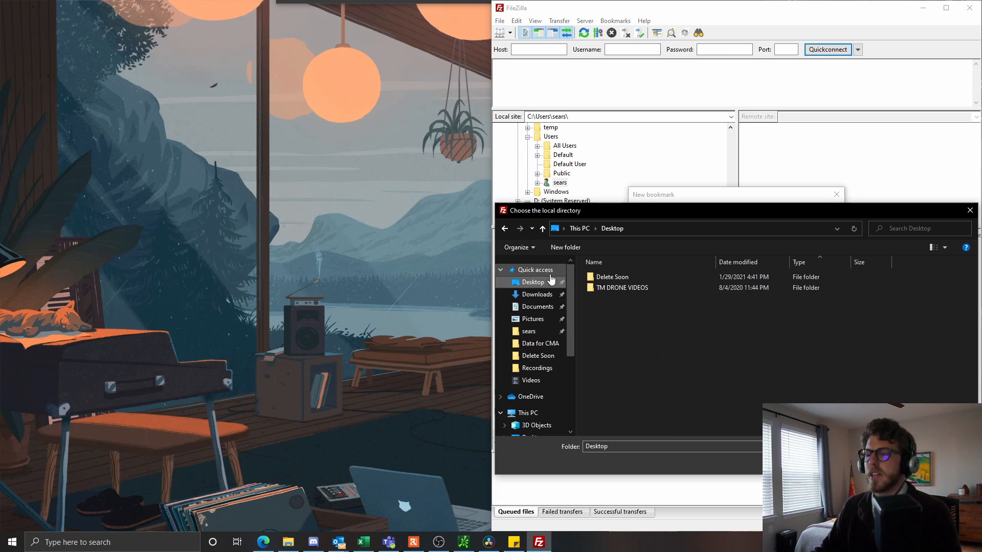
pyautogui.doubleClick(605, 276)
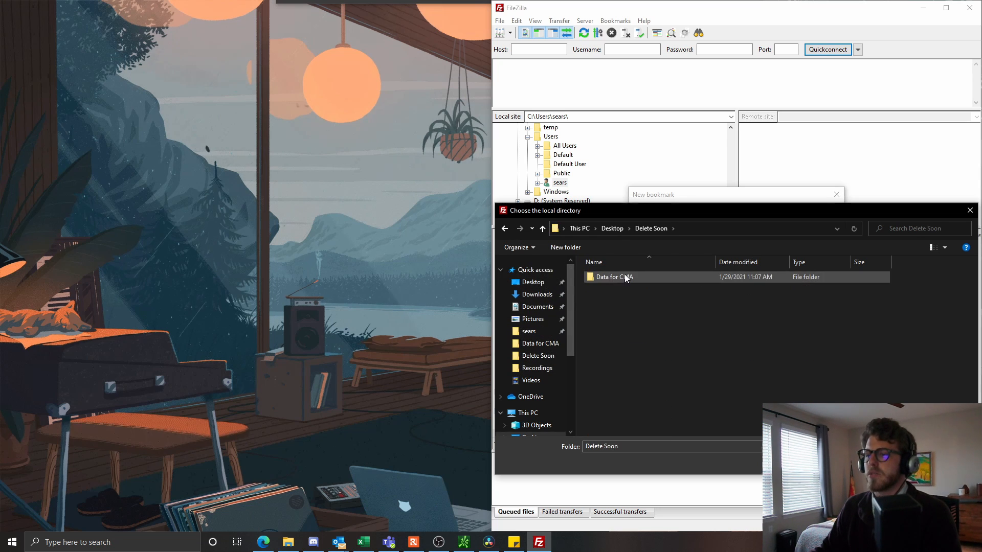
# - Create a new folder named 'Zonda FTP Data' there and open it
pyautogui.click(572, 247)
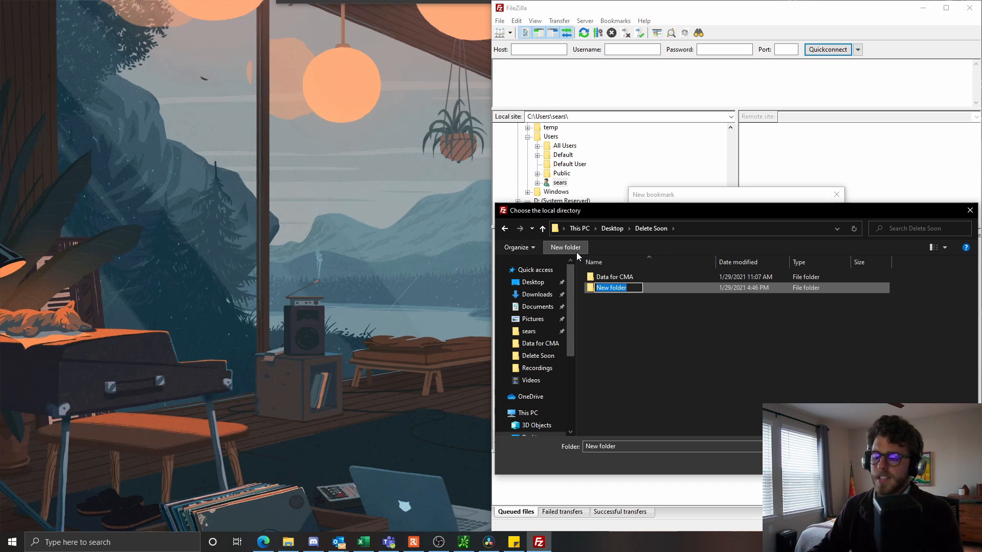
pyautogui.write('Zonda FT')
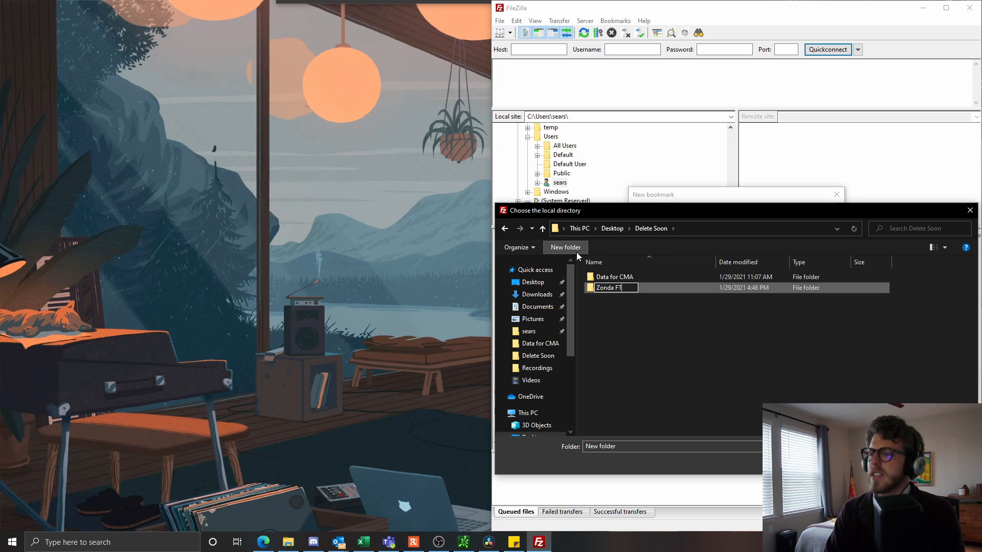
pyautogui.write('P Data')
pyautogui.press('Return')
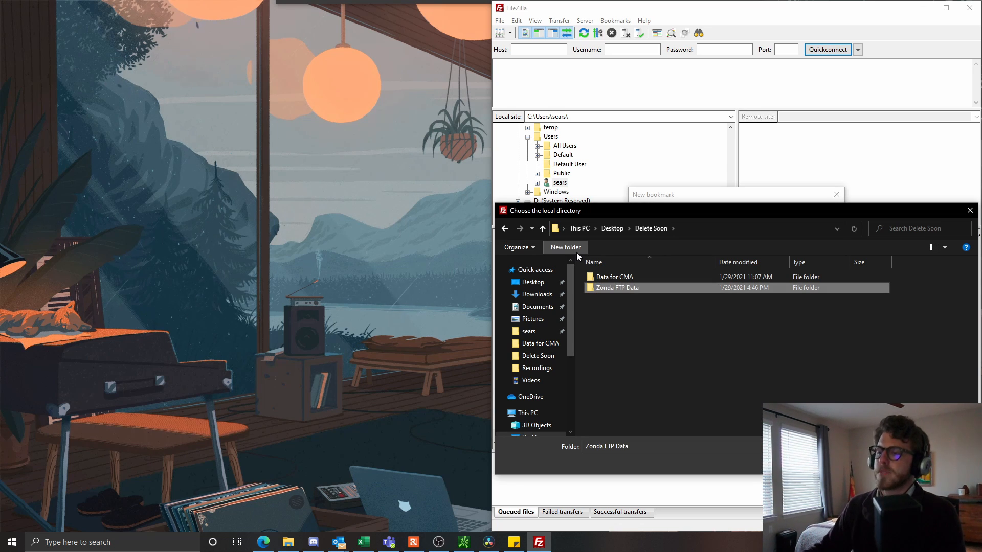
pyautogui.doubleClick(642, 288)
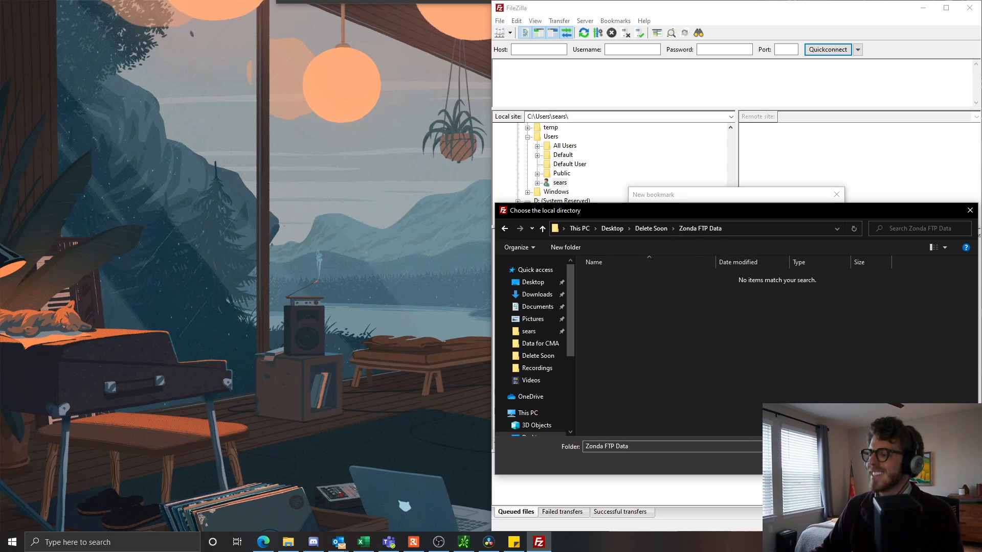
# - Use Zonda FTP Data as the bookmark's local directory, save it, and browse the local F:\ drive
pyautogui.click(894, 462)
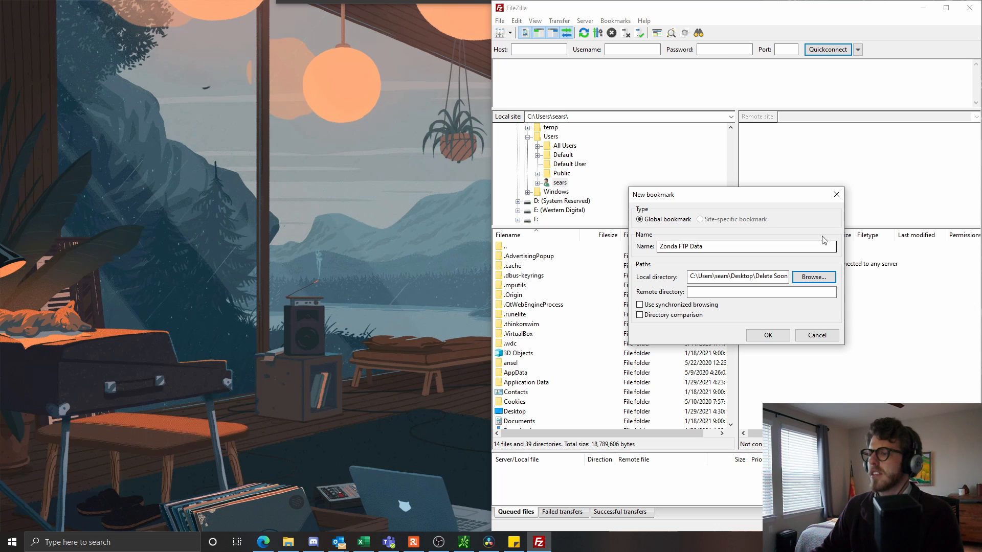
pyautogui.click(779, 338)
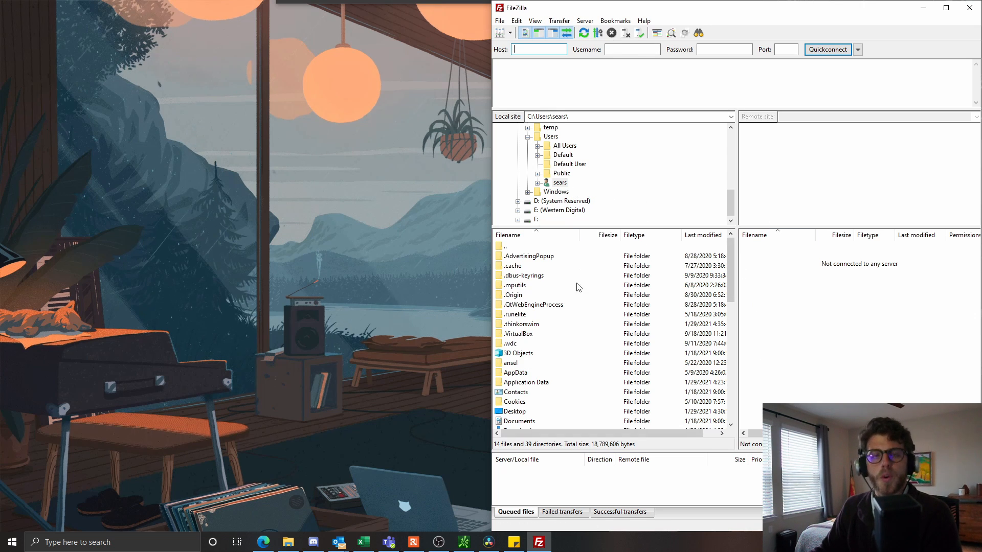
pyautogui.scroll(5, 593, 170)
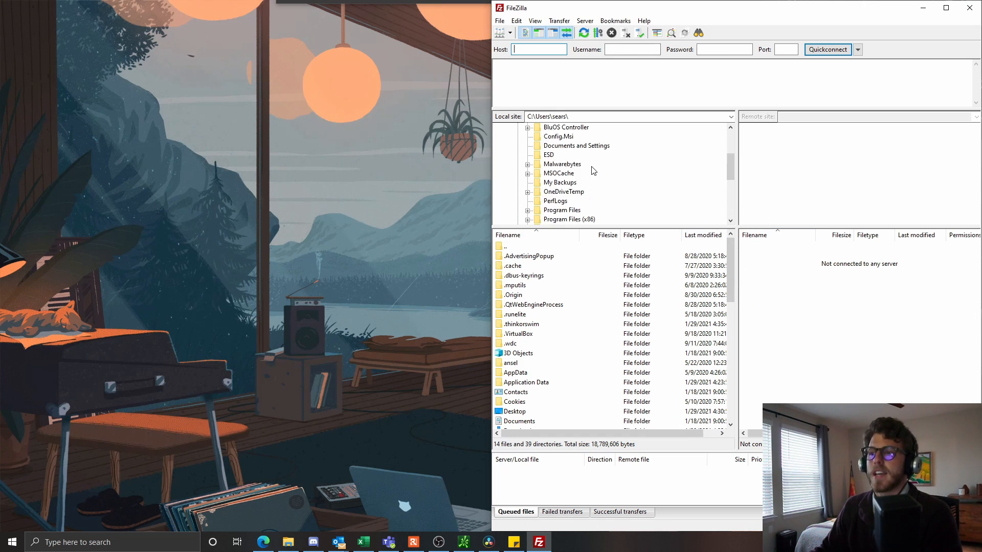
pyautogui.scroll(3, 593, 171)
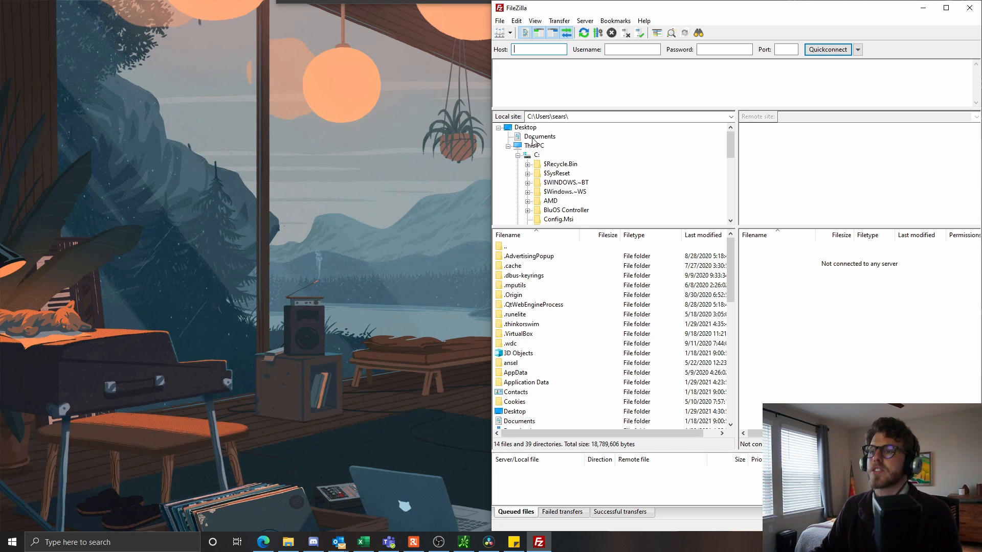
pyautogui.scroll(-2, 569, 185)
pyautogui.scroll(-3, 579, 209)
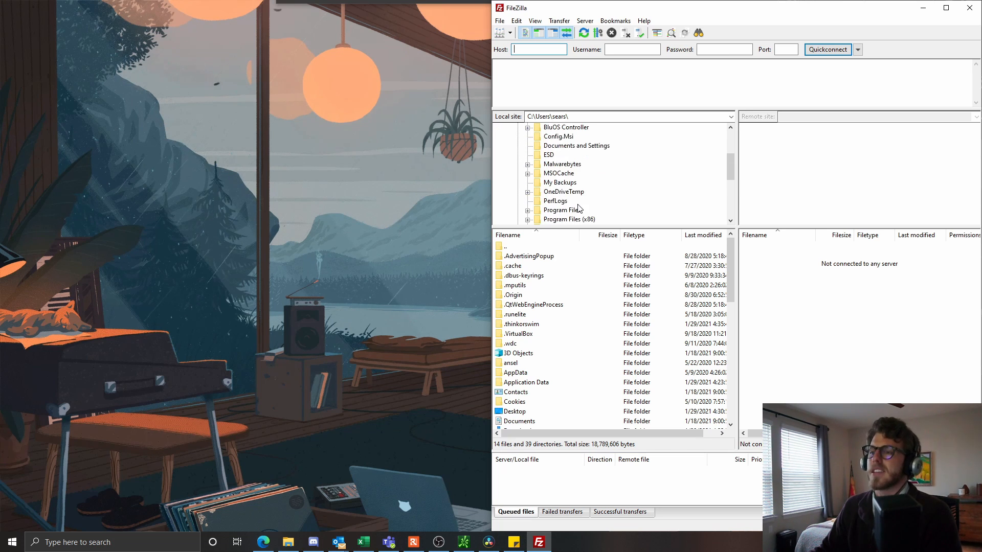
pyautogui.scroll(-2, 596, 213)
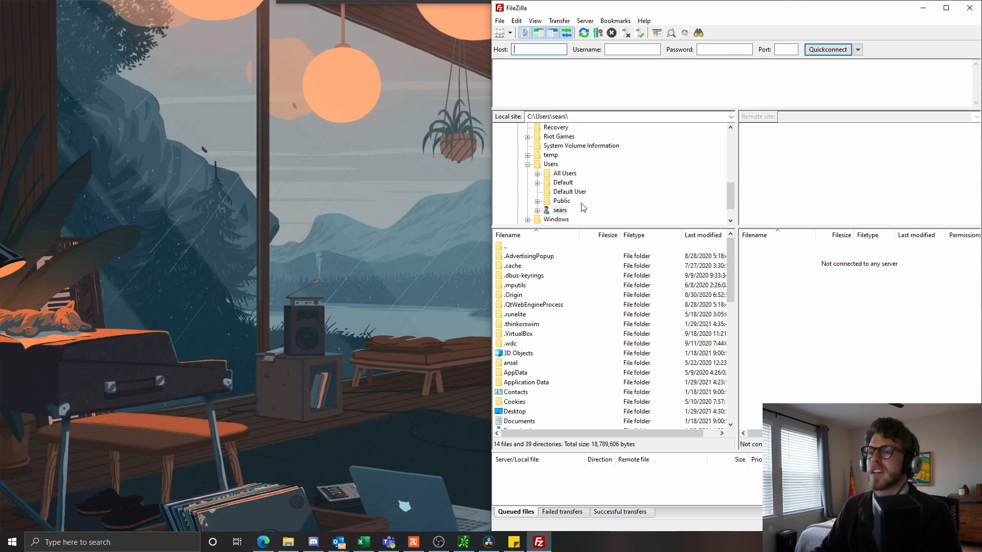
pyautogui.scroll(-1, 583, 208)
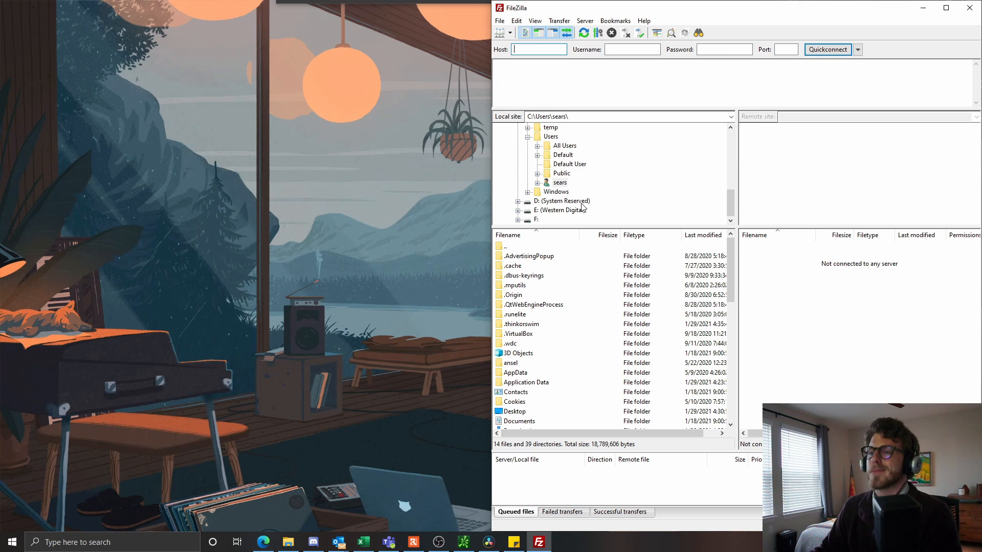
pyautogui.click(535, 220)
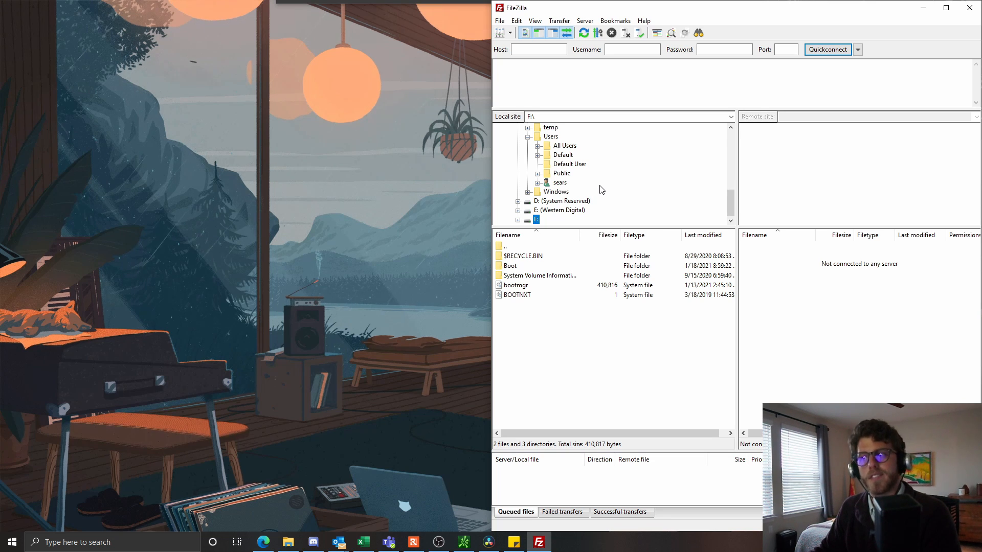
# - Open the Zonda FTP Data bookmark and maximize the FileZilla window
pyautogui.click(620, 22)
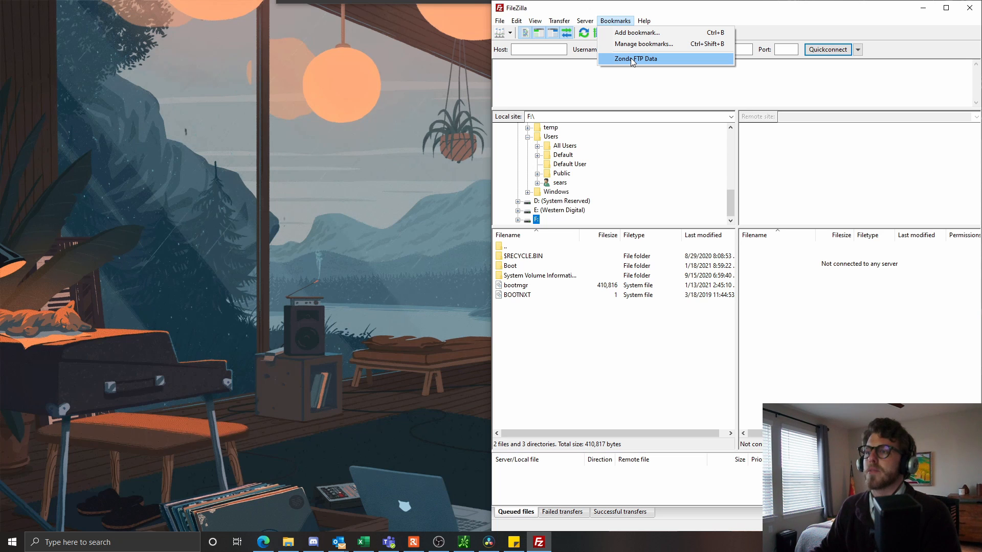
pyautogui.click(670, 58)
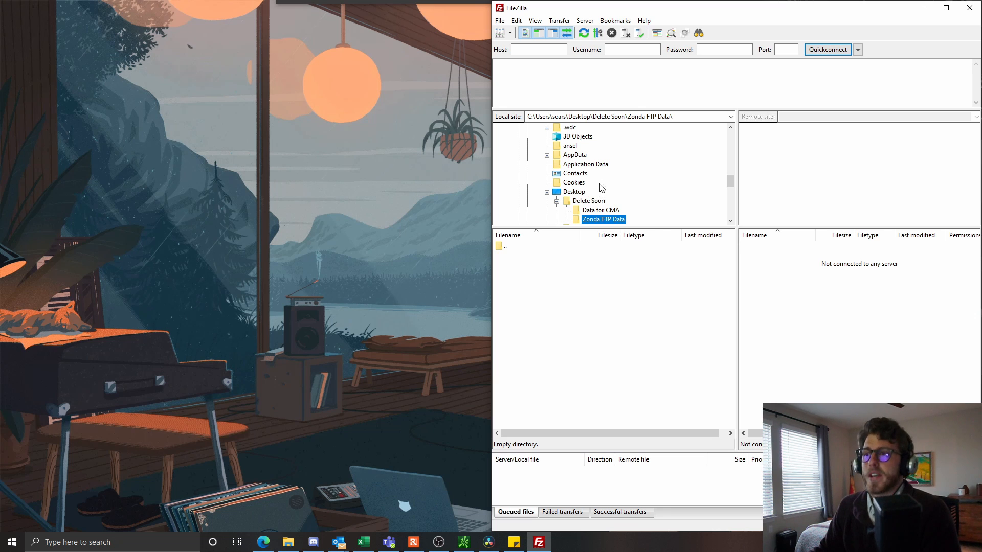
pyautogui.moveTo(738, 17); pyautogui.dragTo(572, 16)
pyautogui.doubleClick(573, 16)
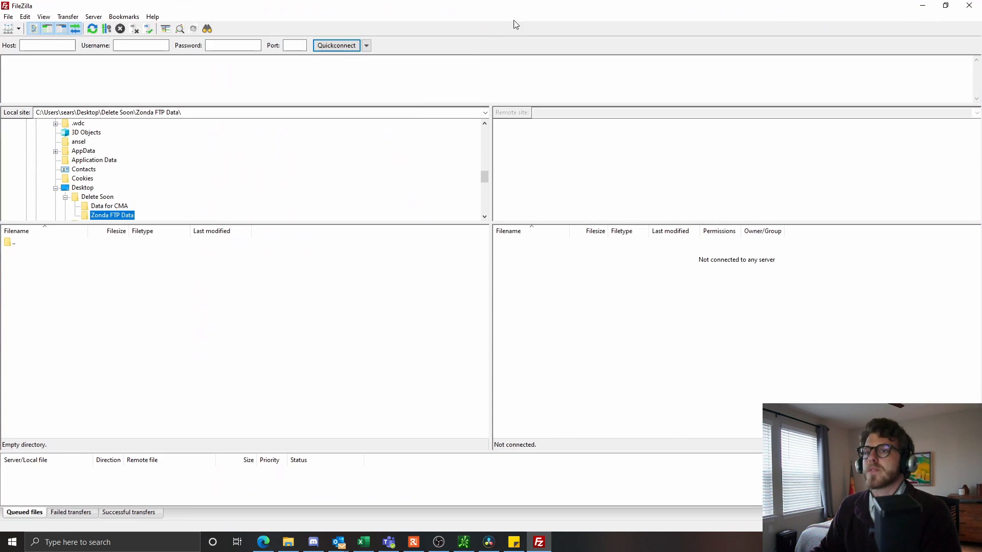
# - Open the Site Manager and delete the existing Zonda FTP Data site, confirming the removal
pyautogui.click(9, 30)
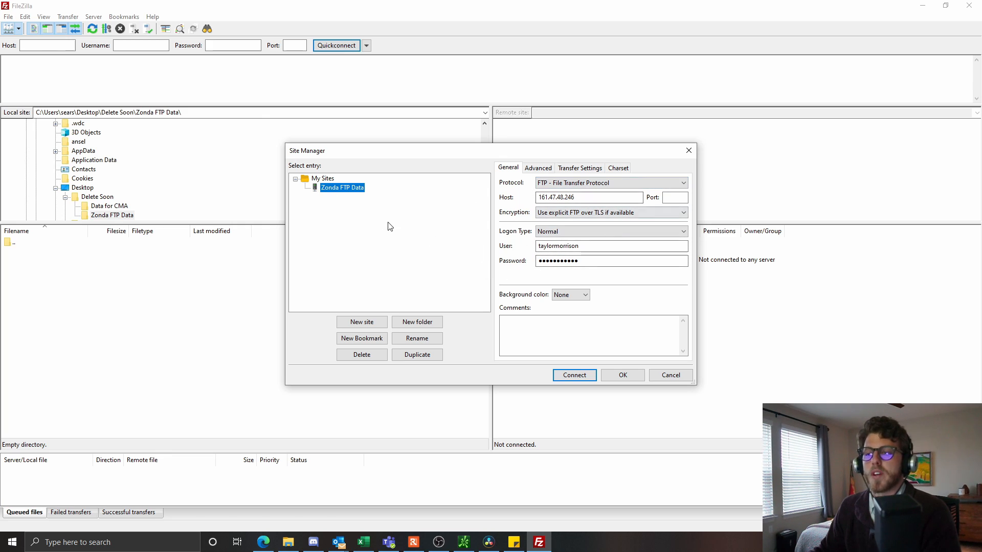
pyautogui.click(369, 358)
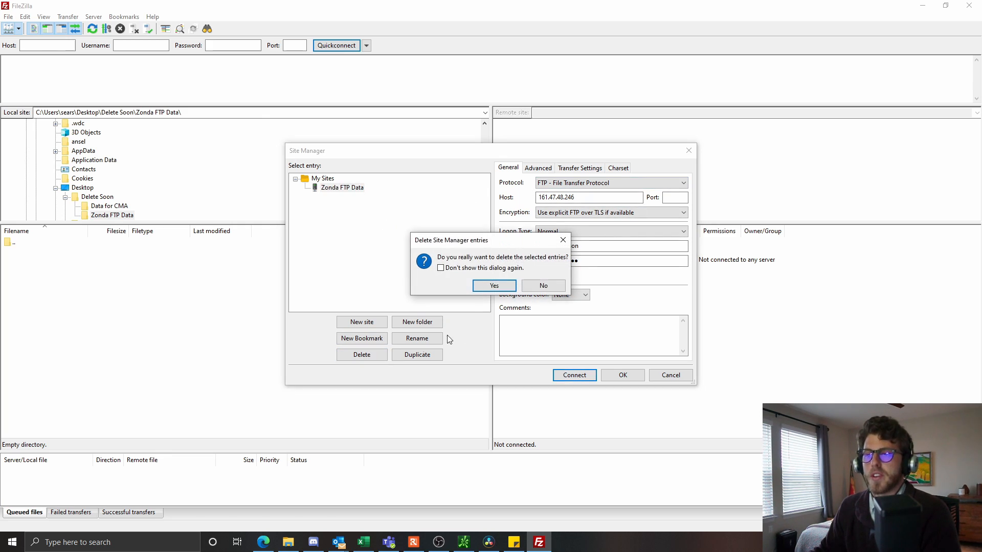
pyautogui.click(498, 286)
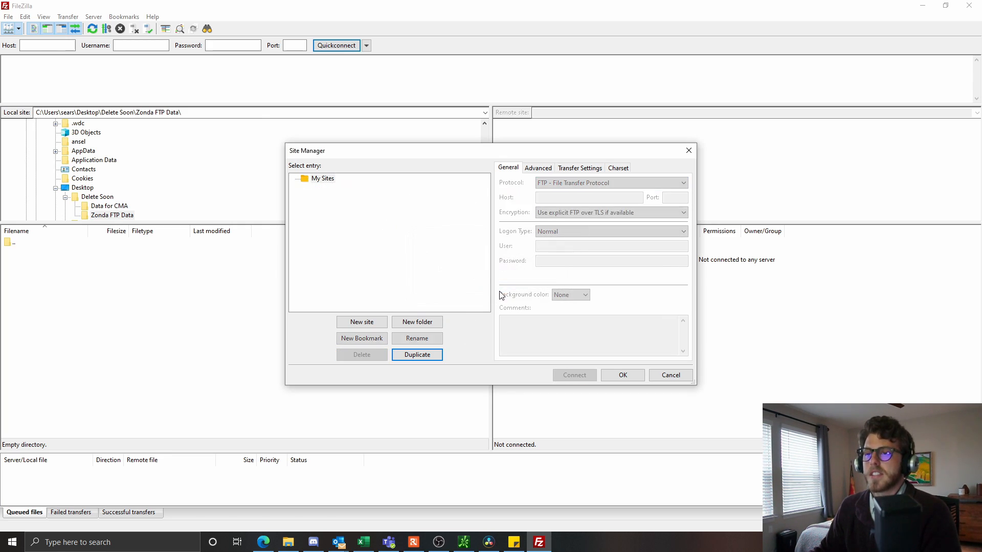
# - Create a new site under My Sites and name it 'Zonda FTP Data'
pyautogui.click(363, 323)
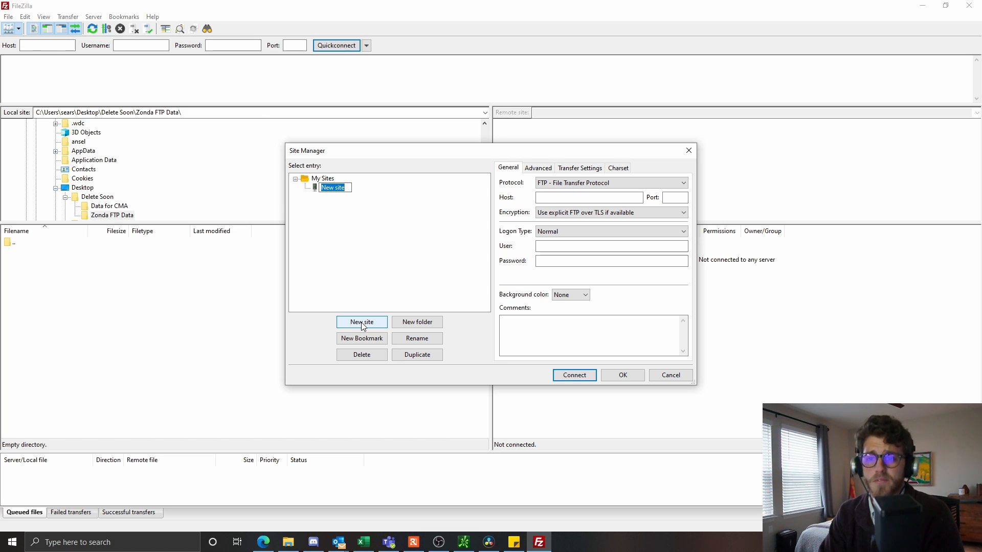
pyautogui.write('Zon')
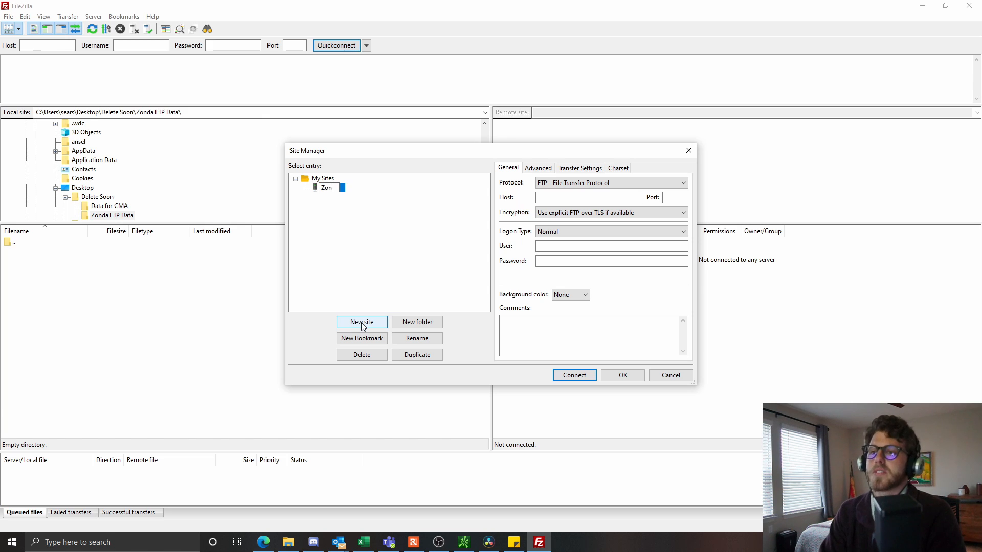
pyautogui.write('da FTP D')
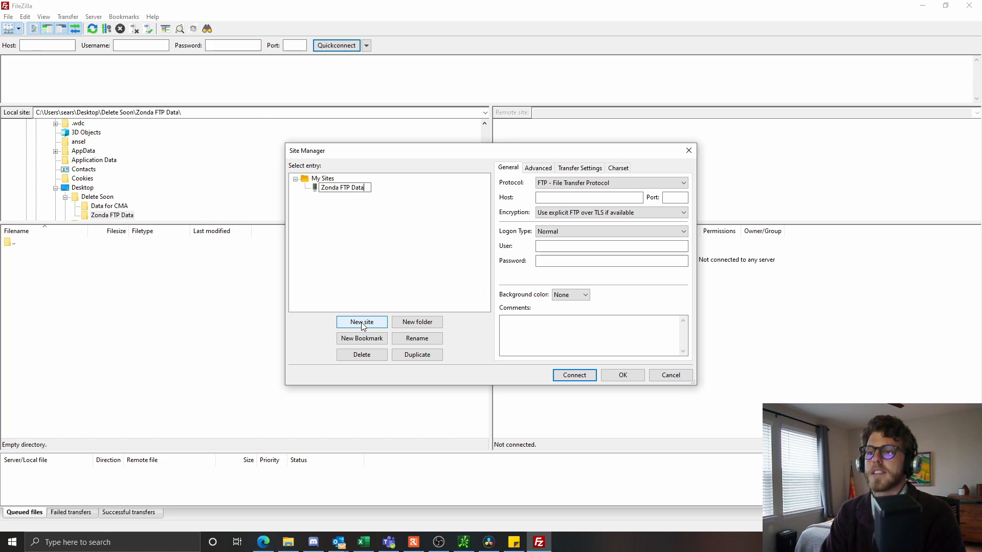
pyautogui.write('ata')
pyautogui.press('Return')
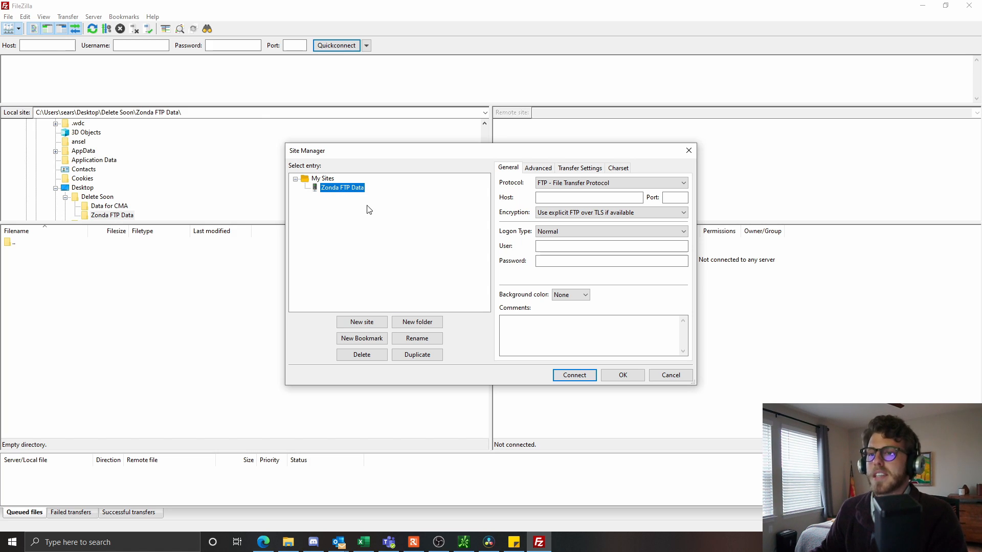
# - Enter host 161.47.48.246 and port 21 for the Zonda FTP Data site
pyautogui.click(576, 198)
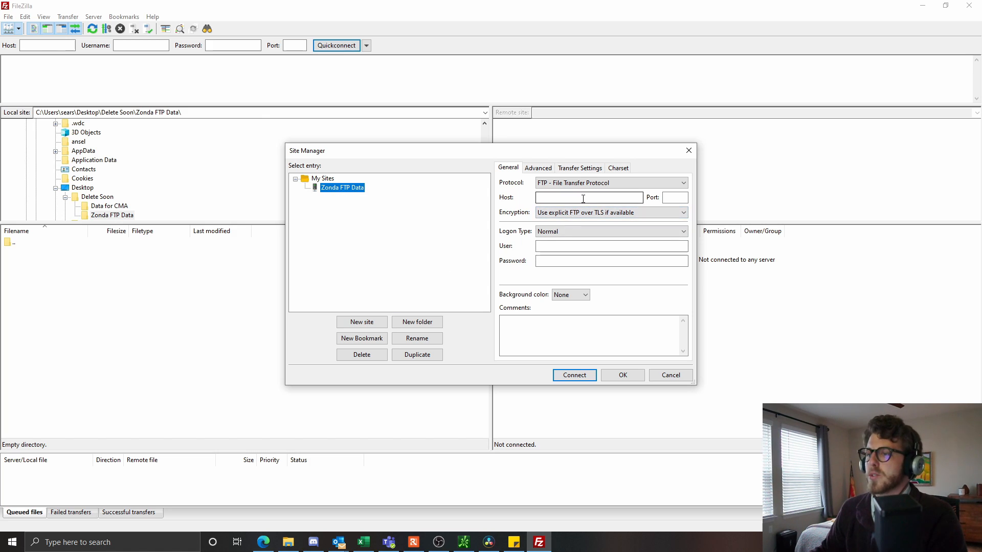
pyautogui.click(513, 542)
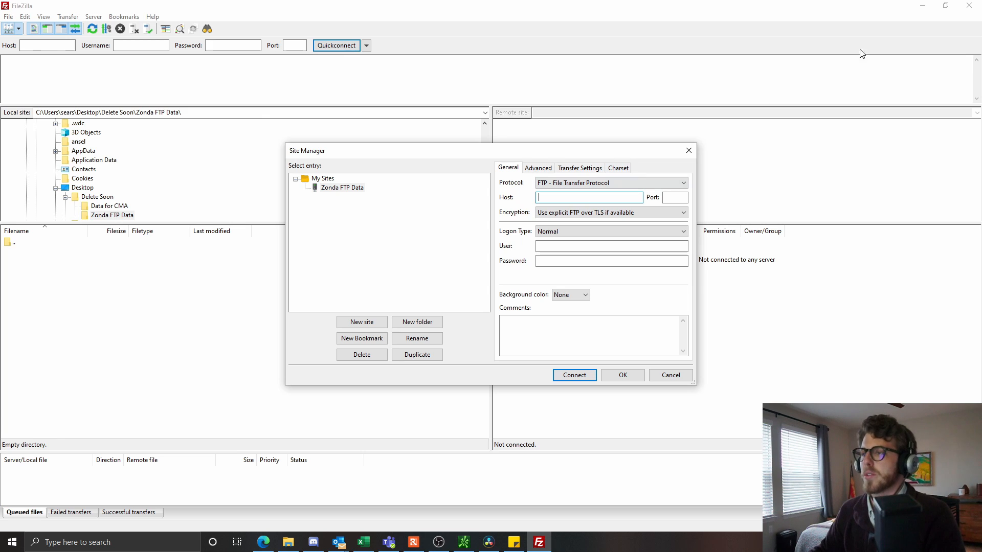
pyautogui.click(526, 542)
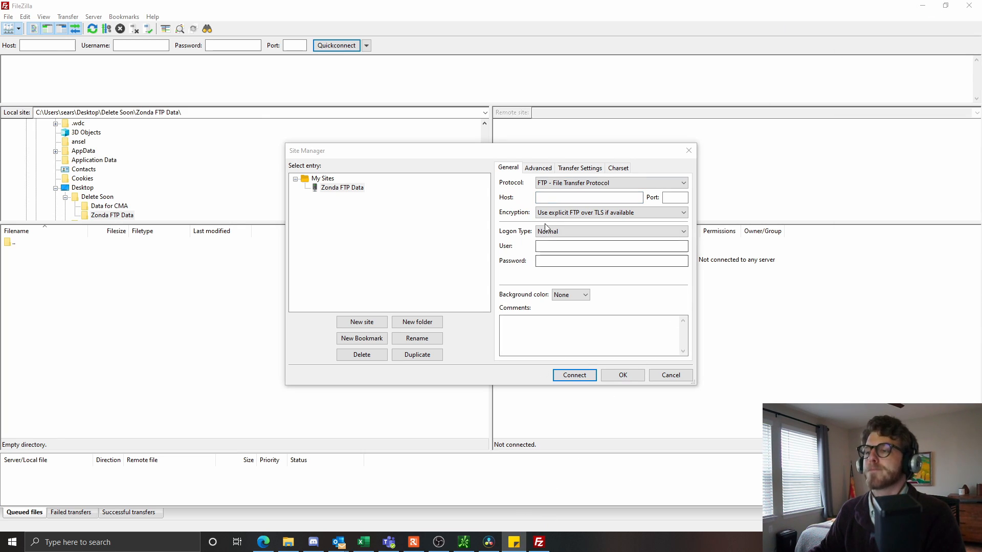
pyautogui.click(559, 198)
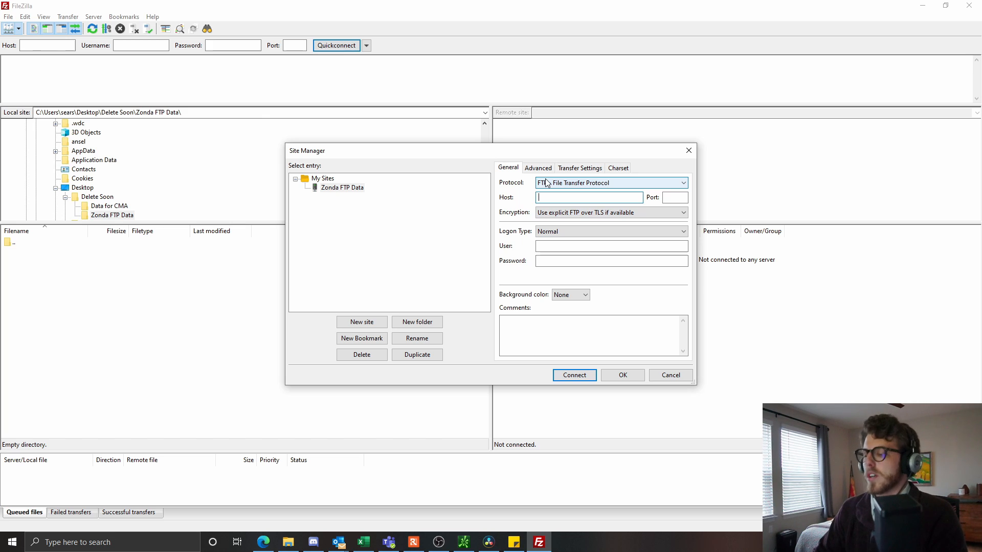
pyautogui.write('1691')
pyautogui.press('BackSpace')
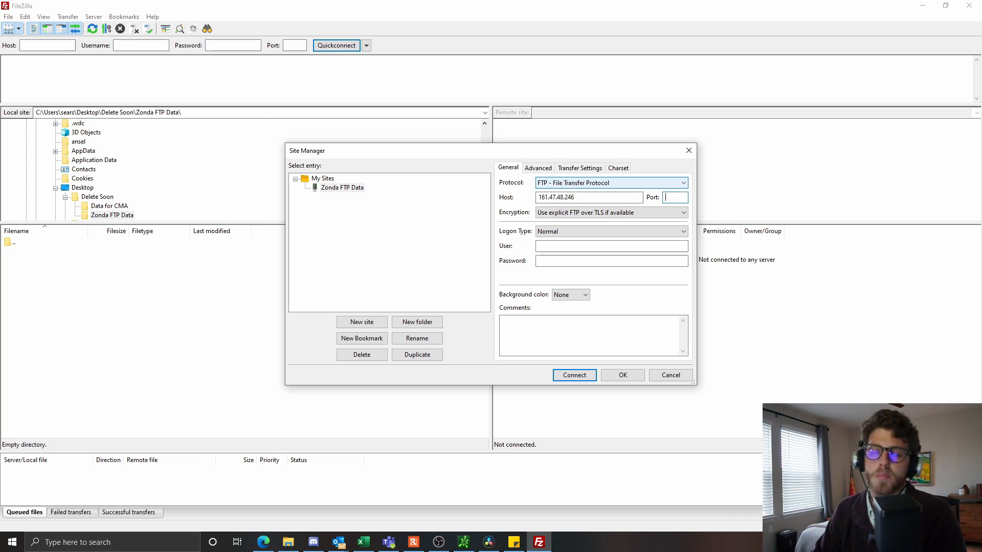
pyautogui.write('21')
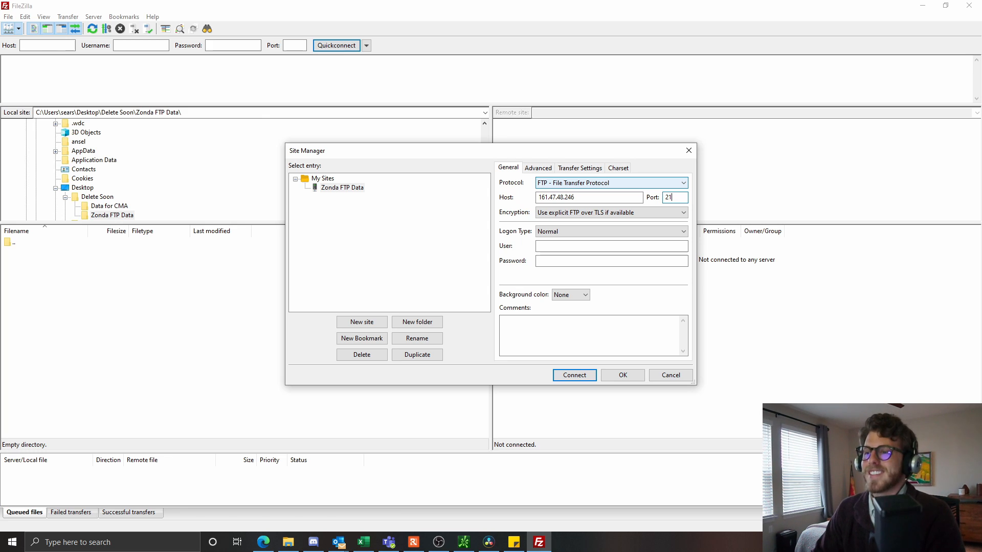
# - Fill in the account username and password
pyautogui.press('Tab')
pyautogui.press('Tab')
pyautogui.press('Tab')
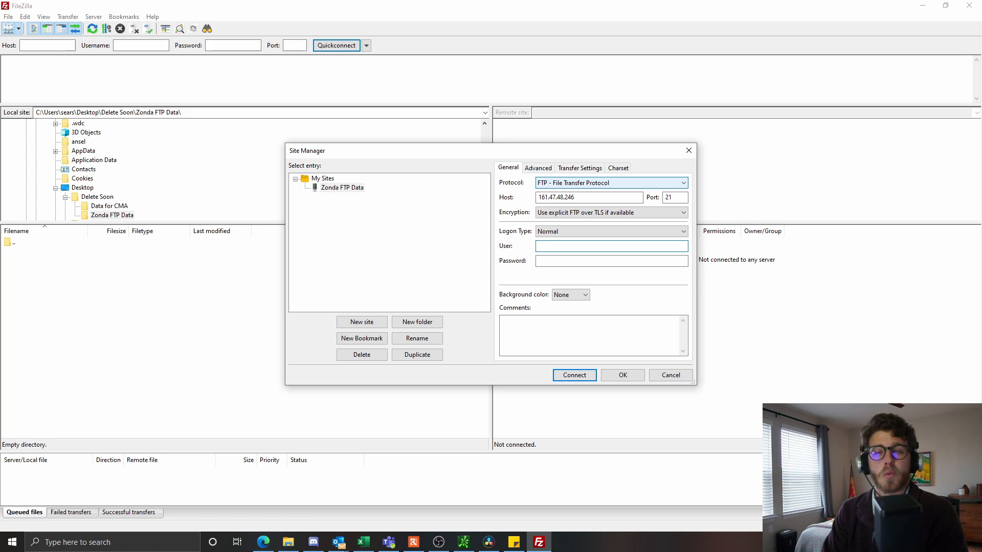
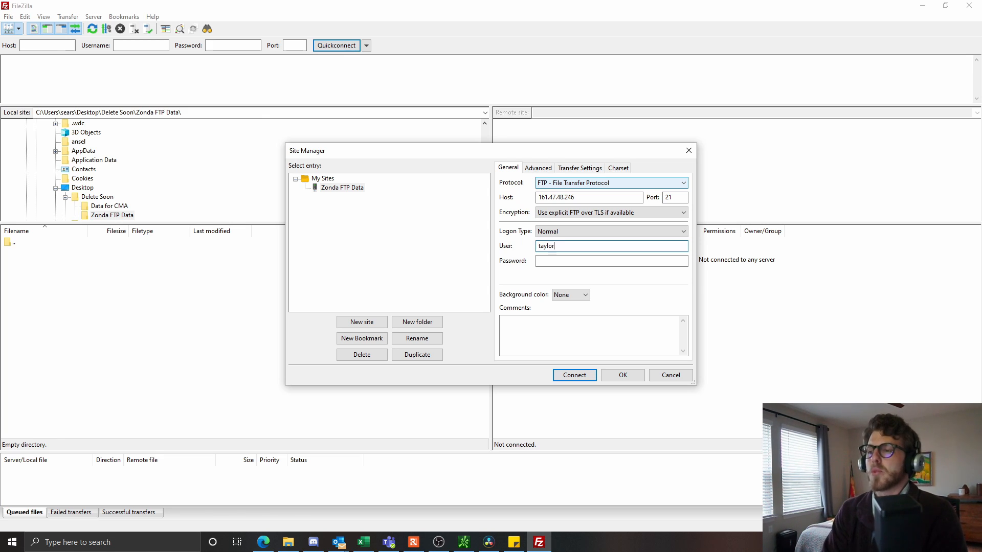
pyautogui.press('Tab')
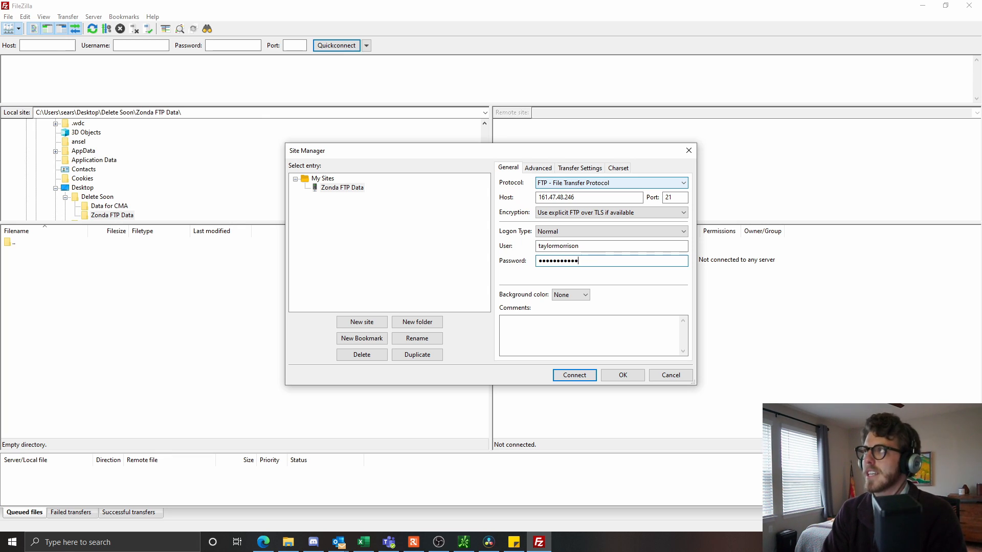
pyautogui.press('BackSpace')
pyautogui.press('BackSpace')
pyautogui.press('BackSpace')
pyautogui.press('BackSpace')
pyautogui.press('BackSpace')
pyautogui.press('BackSpace')
pyautogui.press('BackSpace')
pyautogui.press('BackSpace')
pyautogui.press('BackSpace')
pyautogui.press('BackSpace')
pyautogui.press('BackSpace')
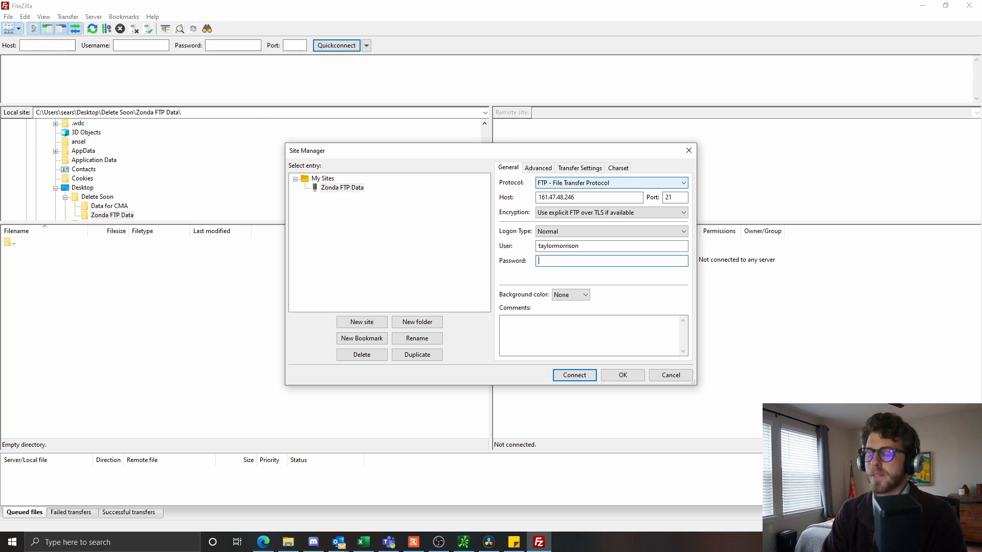
pyautogui.write('*****')
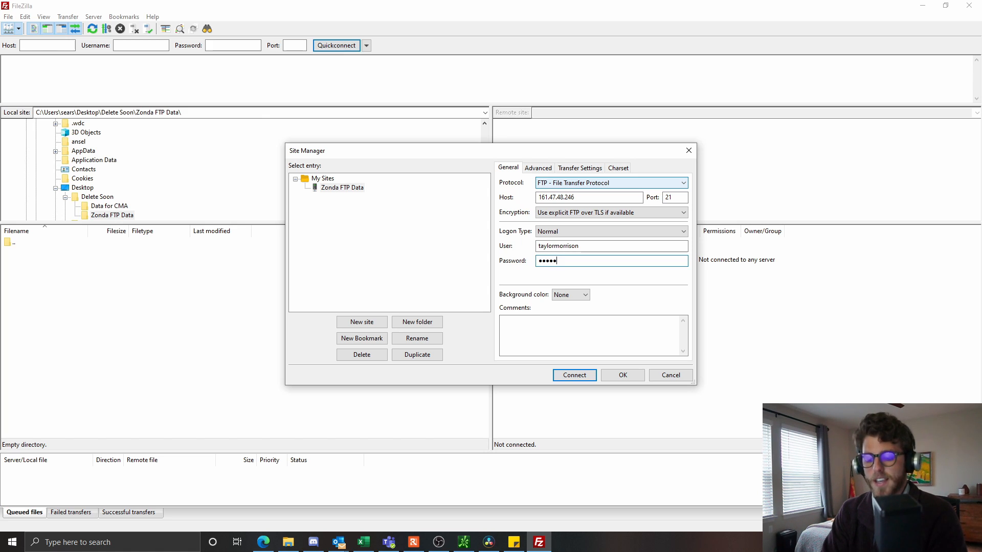
pyautogui.write('******')
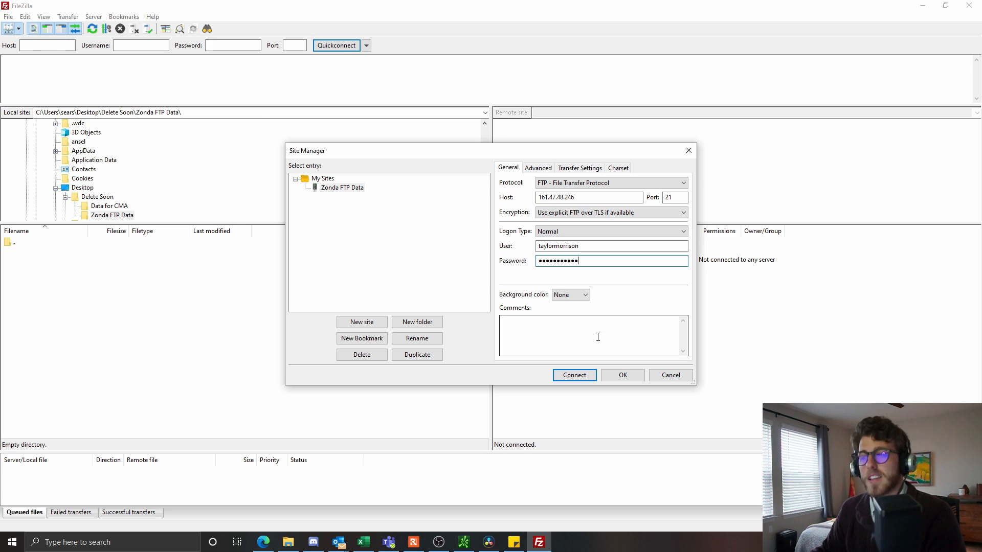
# - Set the site's background colour to Orange and connect to the server
pyautogui.click(583, 295)
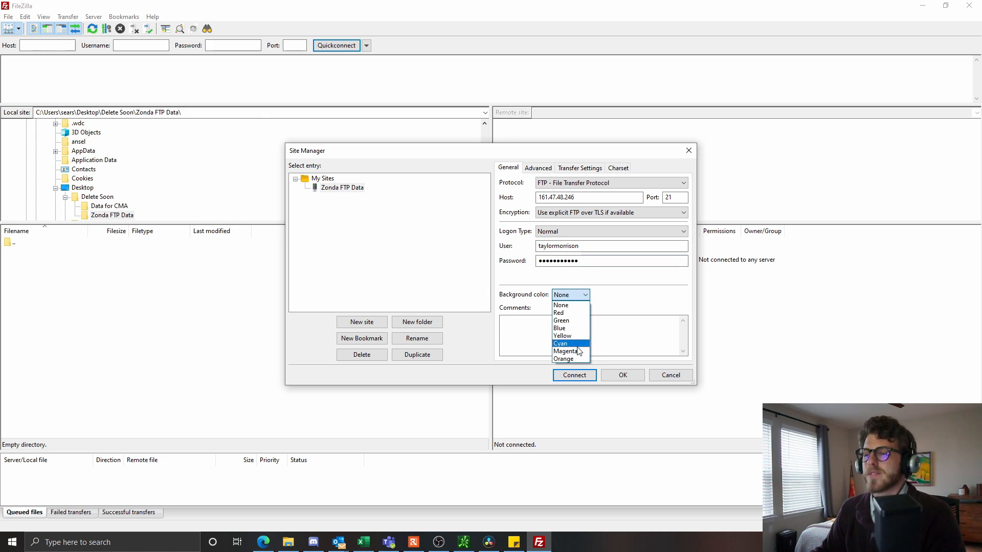
pyautogui.click(565, 359)
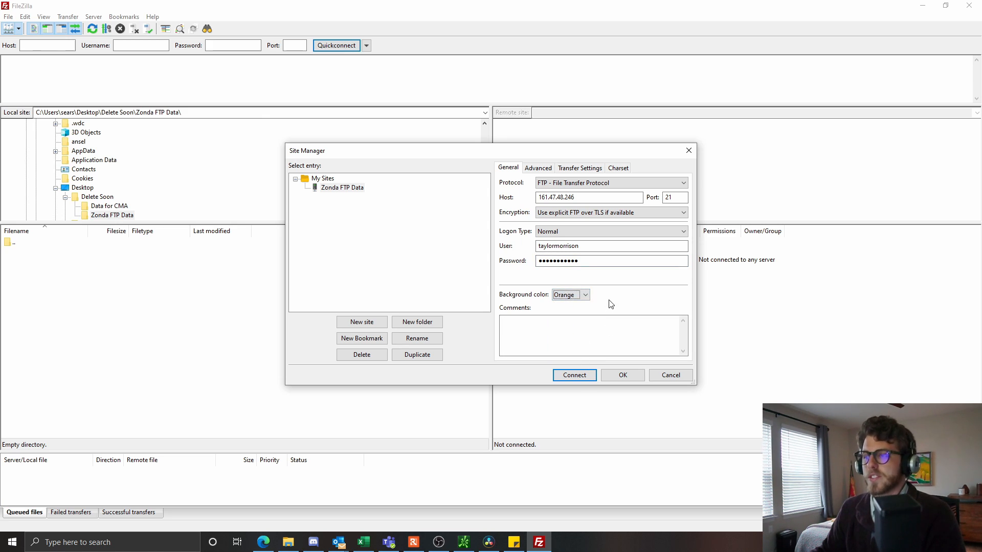
pyautogui.click(583, 376)
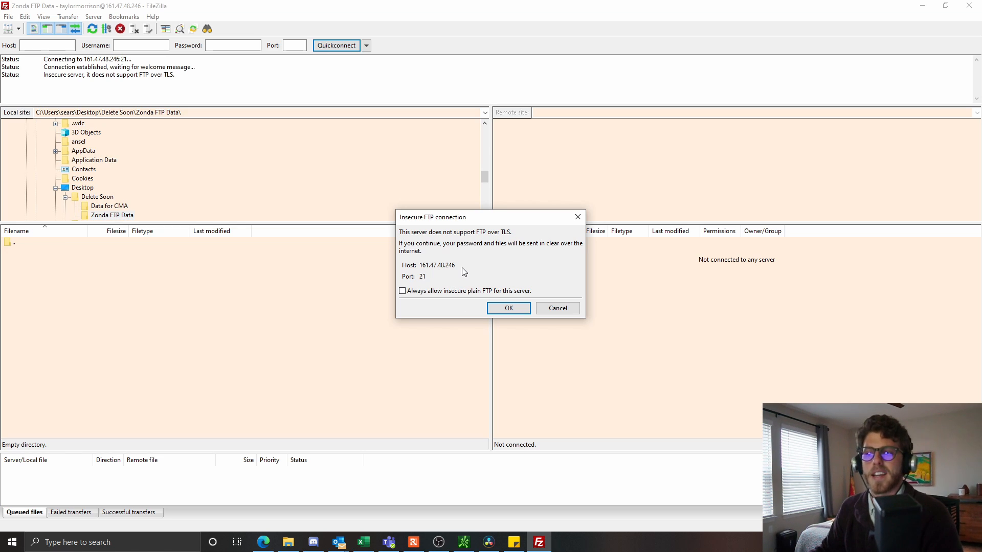
# - Accept the insecure FTP warning, then highlight the server address and listing lines in the status log
pyautogui.click(493, 309)
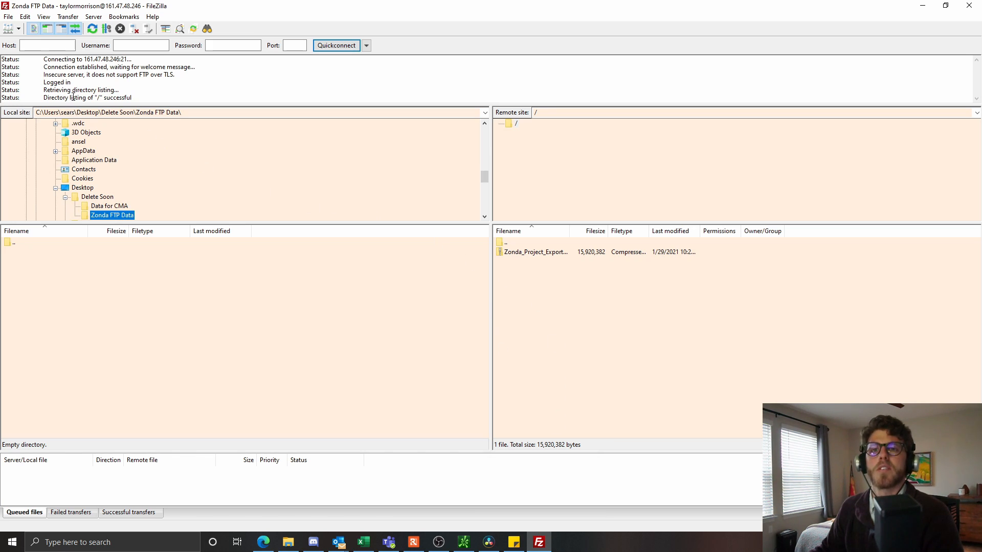
pyautogui.moveTo(133, 59); pyautogui.dragTo(86, 59)
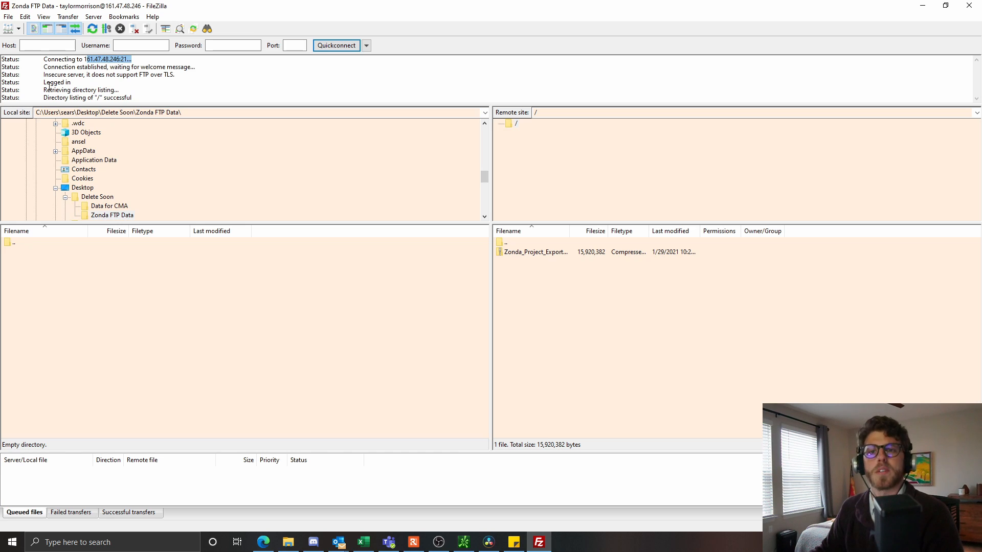
pyautogui.moveTo(119, 90); pyautogui.dragTo(50, 90)
pyautogui.moveTo(151, 99); pyautogui.dragTo(86, 96)
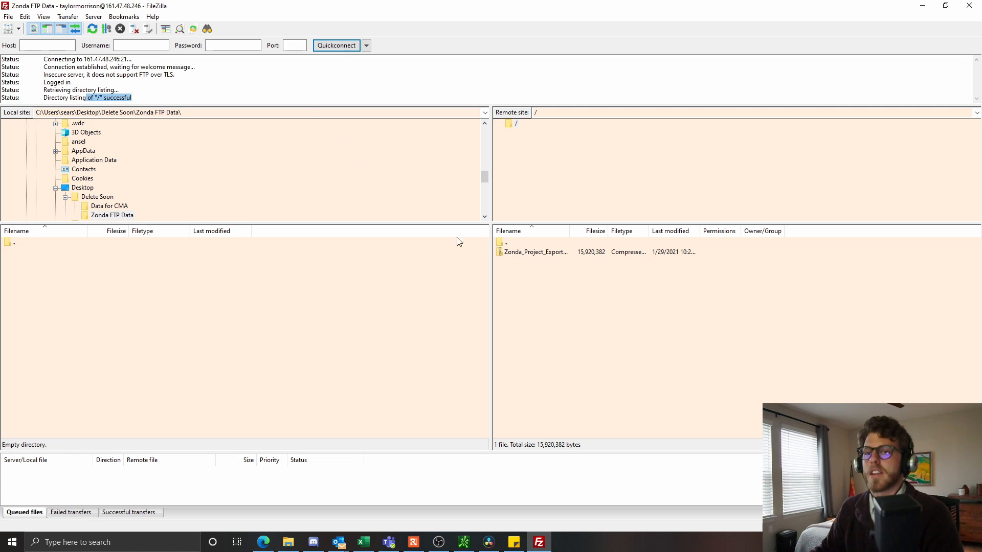
# - Download the 15,920,382-byte Zonda_Project_Export_2021-01-29.zip into Zonda FTP Data, confirm it succeeded, and switch to File Explorer
pyautogui.doubleClick(556, 253)
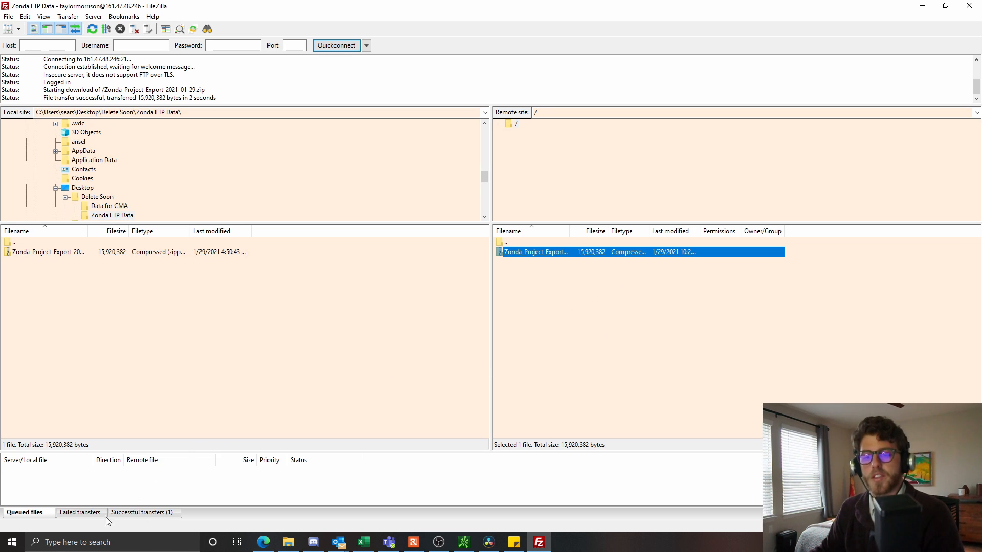
pyautogui.click(158, 516)
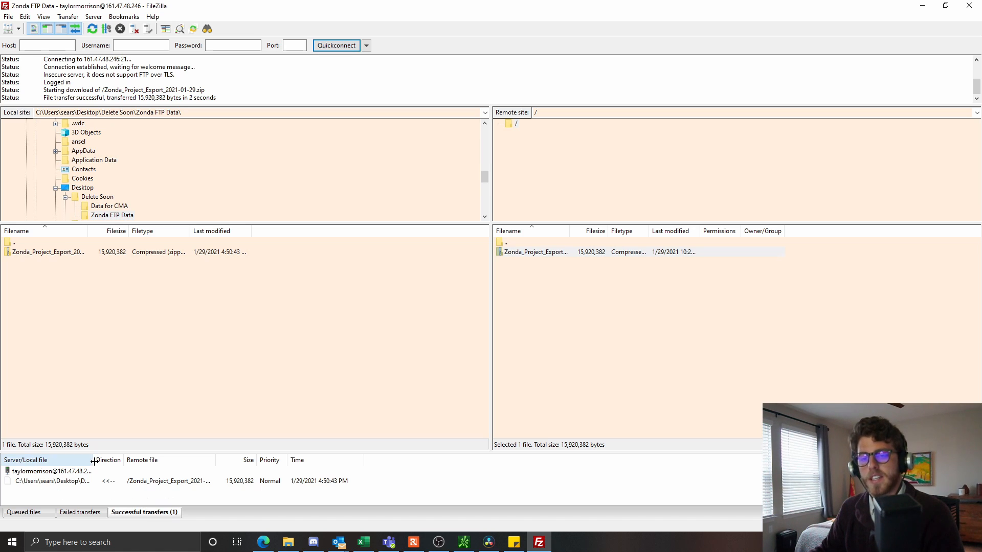
pyautogui.moveTo(94, 462); pyautogui.dragTo(256, 459)
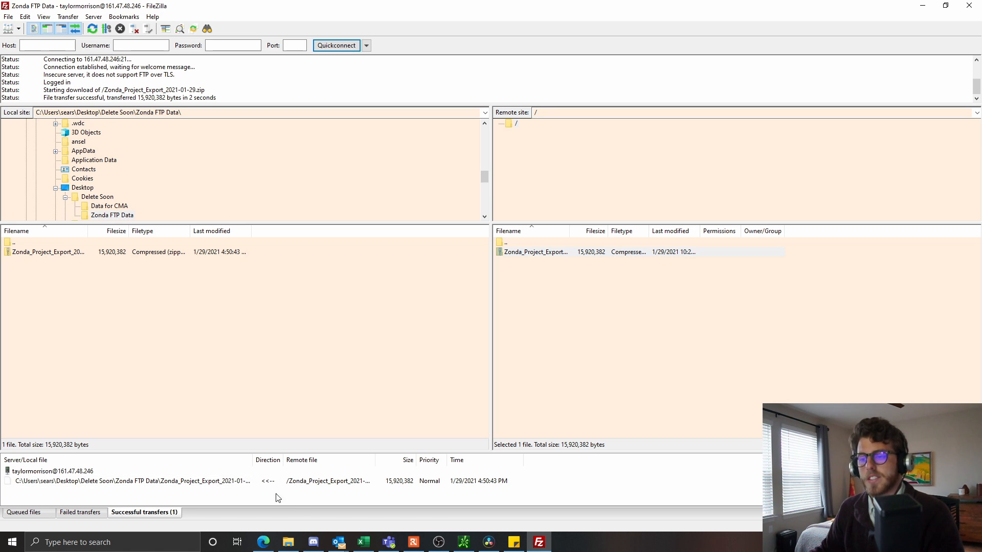
pyautogui.click(289, 542)
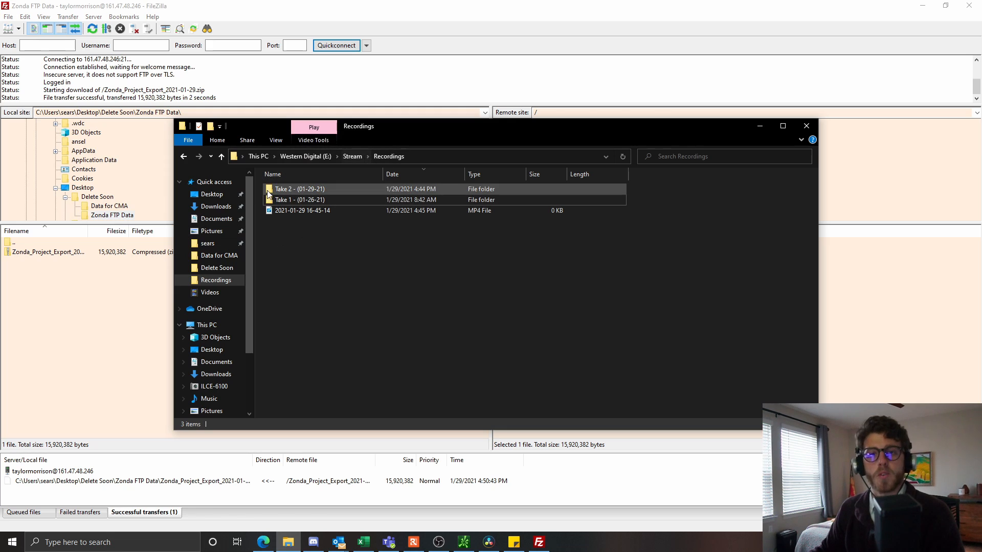
# - Open the Zonda_Project_Export zip under Delete Soon > Zonda FTP Data to see project_plan and project_sales_combined CSVs
pyautogui.click(309, 242)
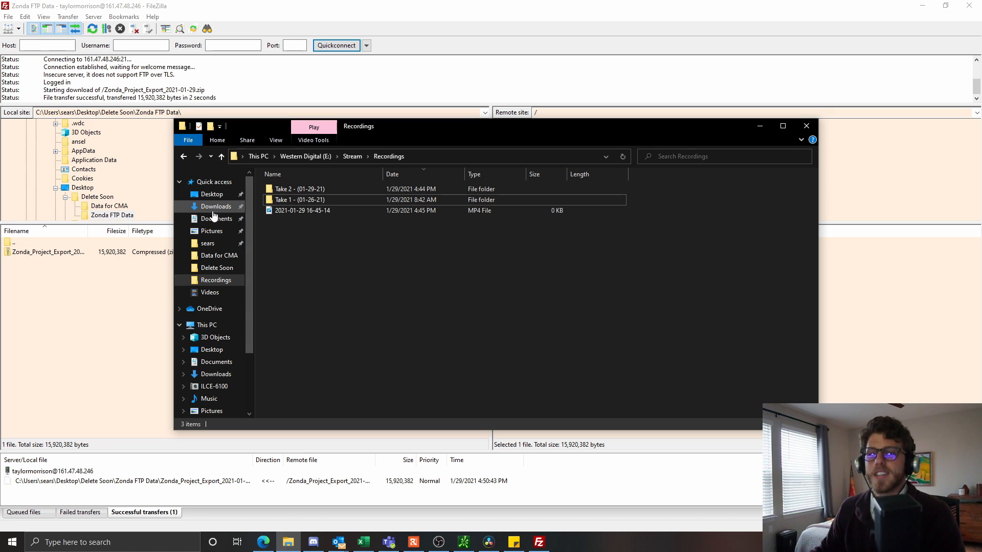
pyautogui.click(215, 267)
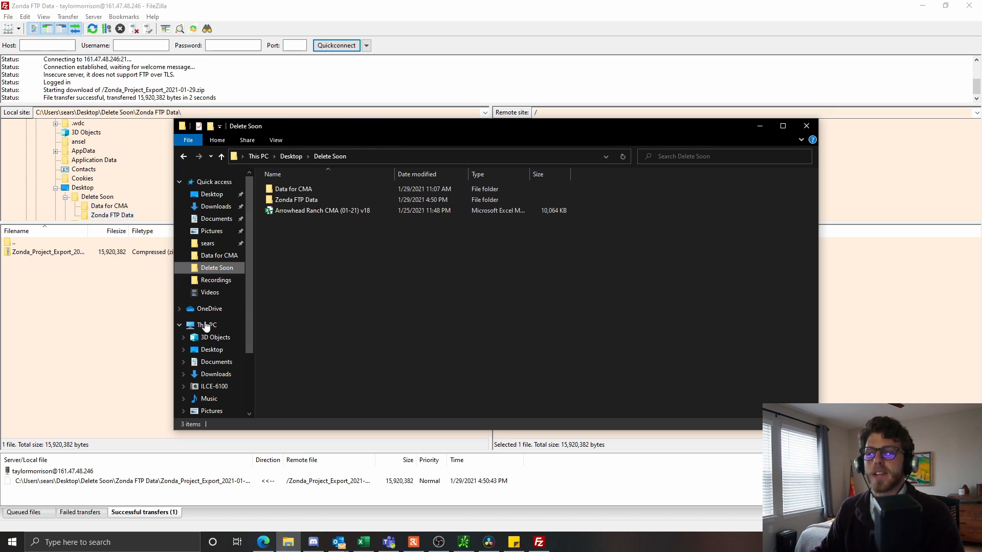
pyautogui.doubleClick(309, 201)
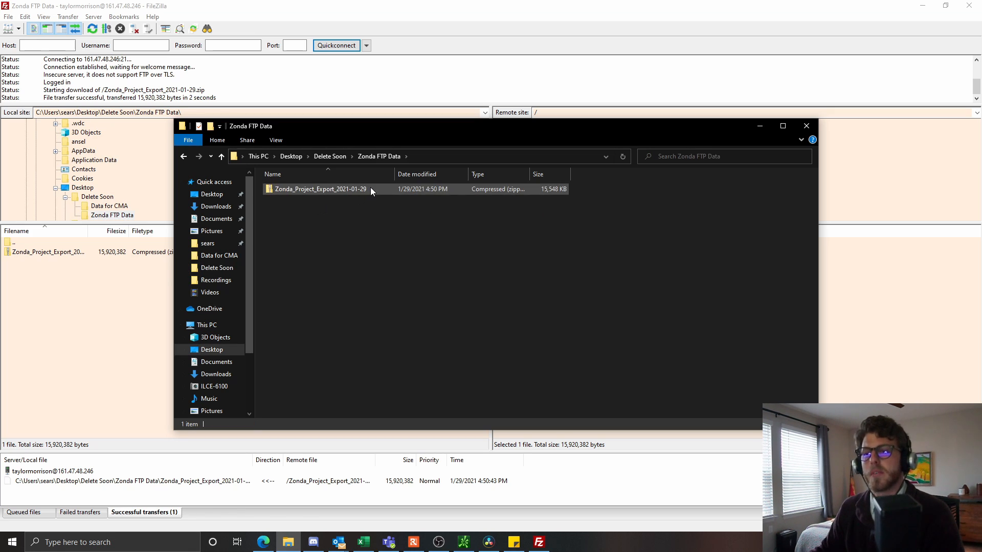
pyautogui.doubleClick(365, 192)
pyautogui.doubleClick(366, 192)
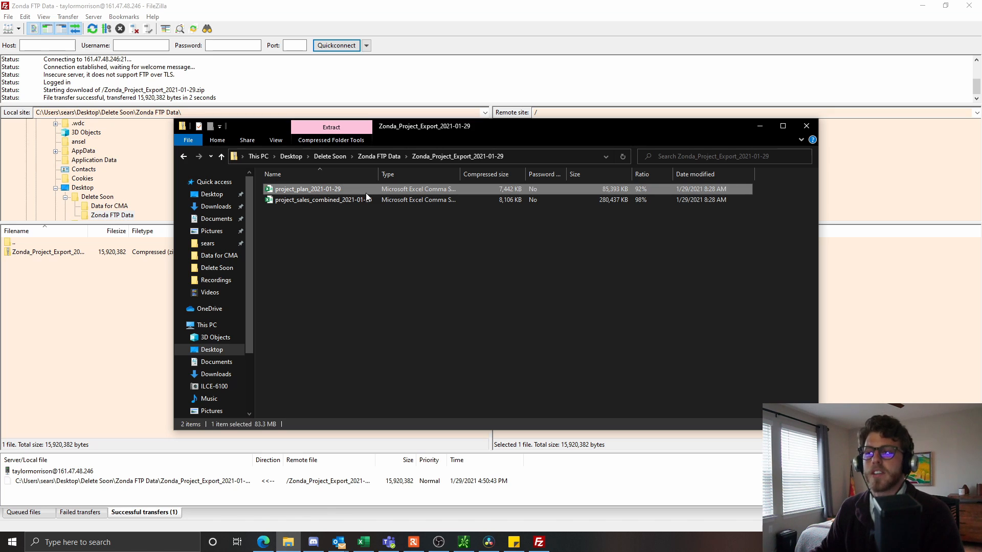